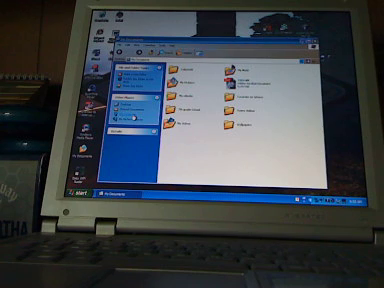
- Open My Computer to show the computer's drives
left_click(132, 114)
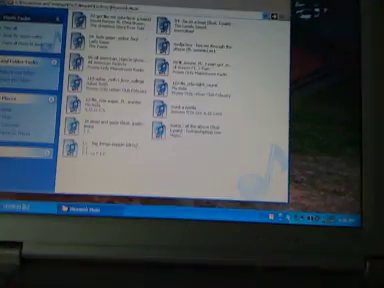
- Bring the music folder window forward, paste onto the USB drive, and delete the unwanted file
key("BackSpace")
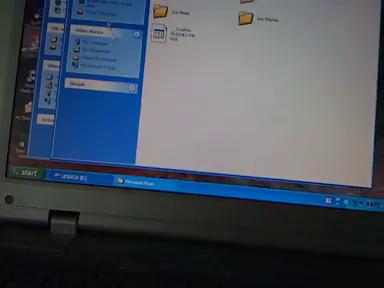
left_click_drag(160, 6, 255, 18)
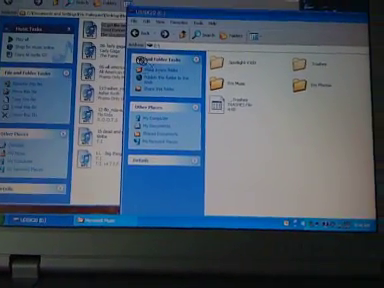
key("ctrl+v")
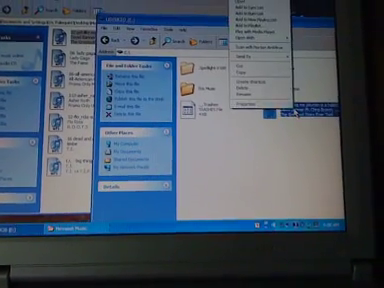
left_click(168, 88)
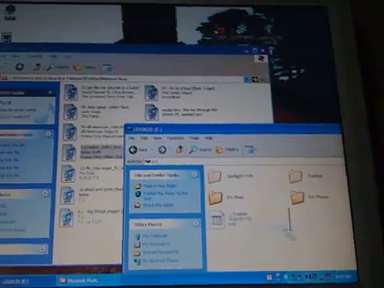
- Drag the track into the USB drive window, close the music folder, and reposition the drive window
left_click_drag(60, 140, 300, 215)
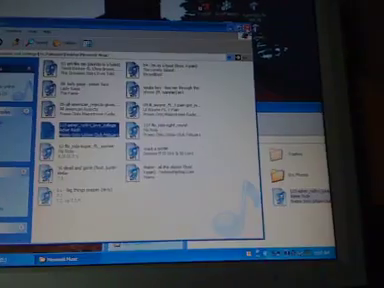
left_click(248, 55)
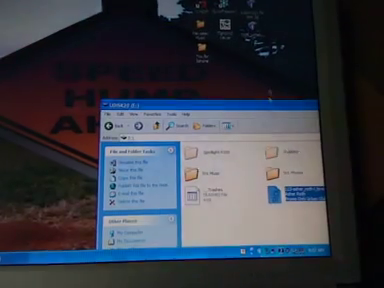
left_click_drag(290, 105, 228, 58)
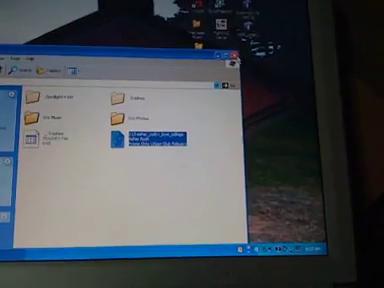